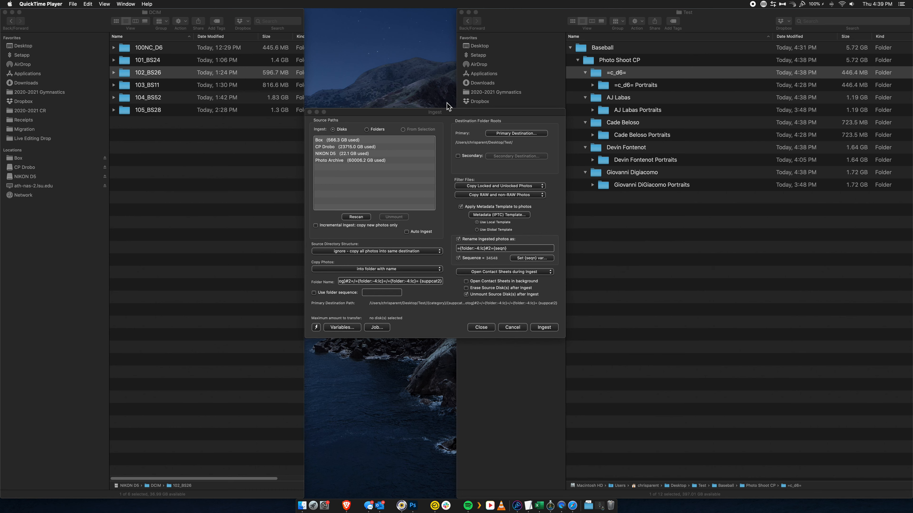
# - Load the saved ingest snapshot 20-21 Photo Shoot Folder CR in the Ingest window
pyautogui.click(449, 114)
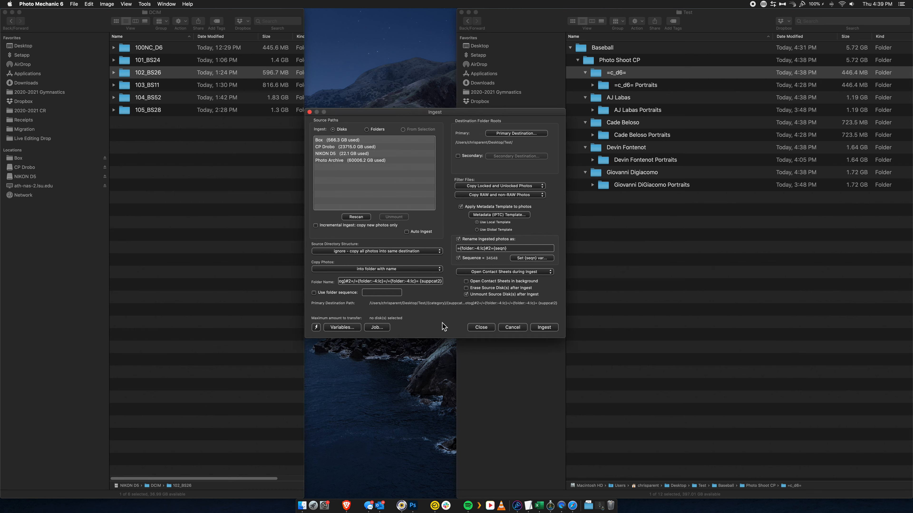
pyautogui.click(316, 327)
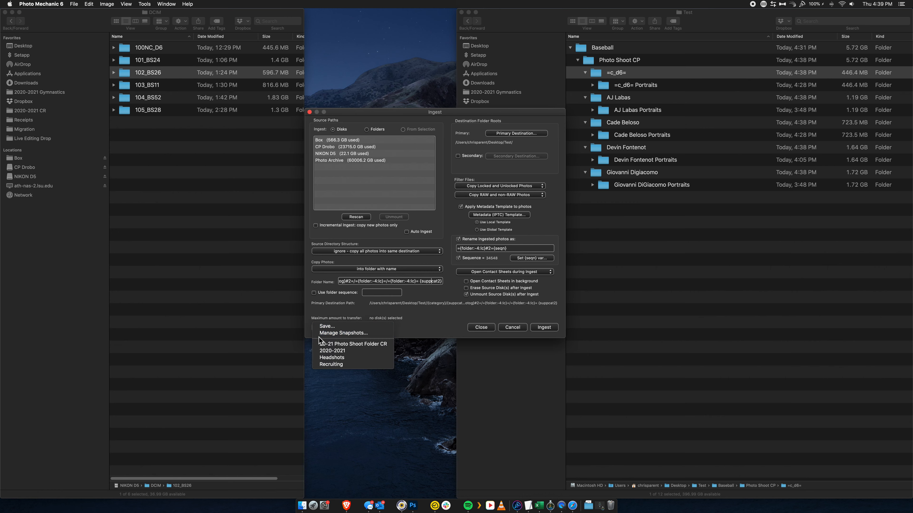
pyautogui.click(374, 344)
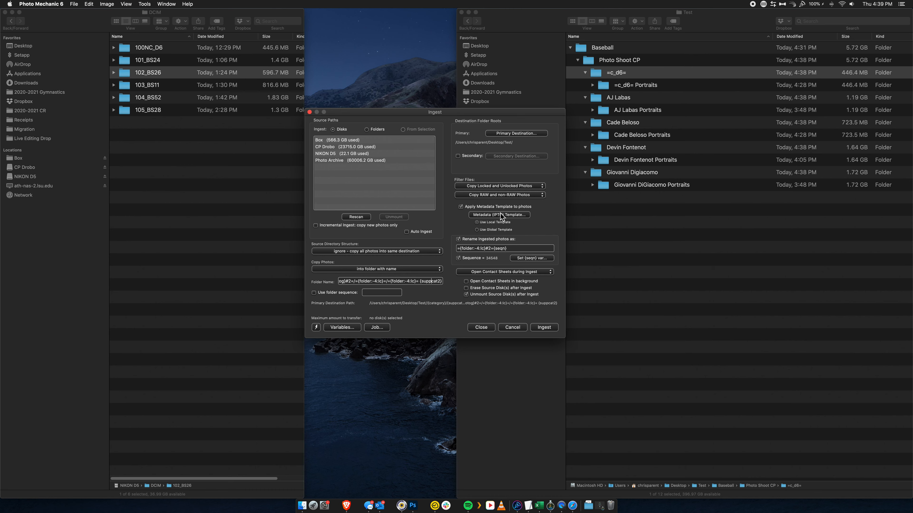
# - Examine the list of saved ingest snapshots without choosing another one
pyautogui.click(318, 327)
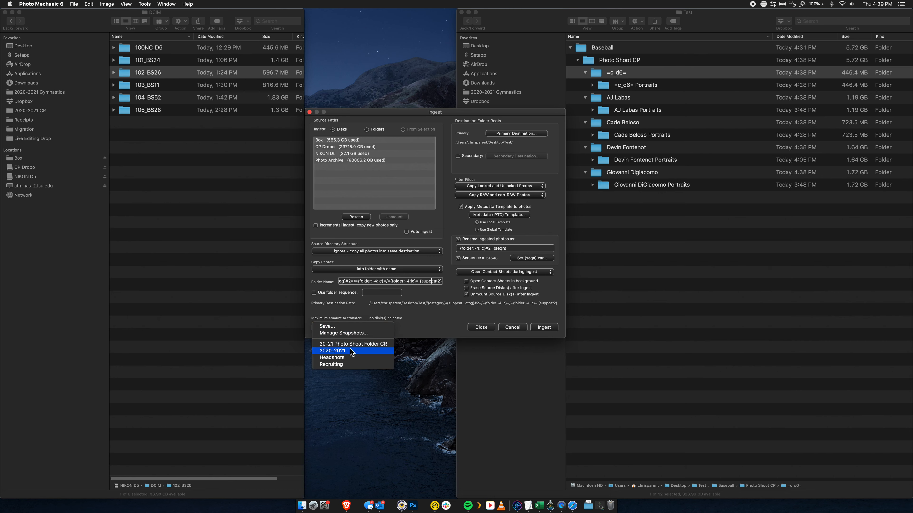
pyautogui.click(439, 316)
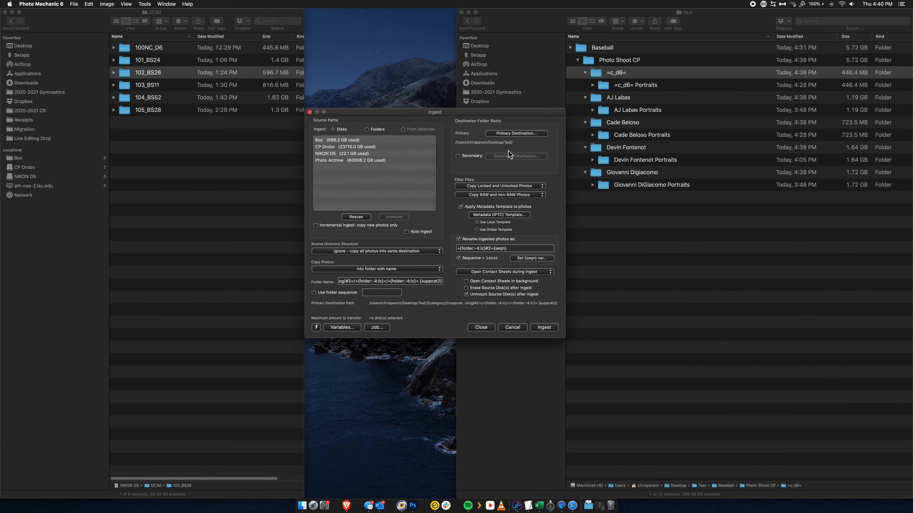
pyautogui.click(316, 327)
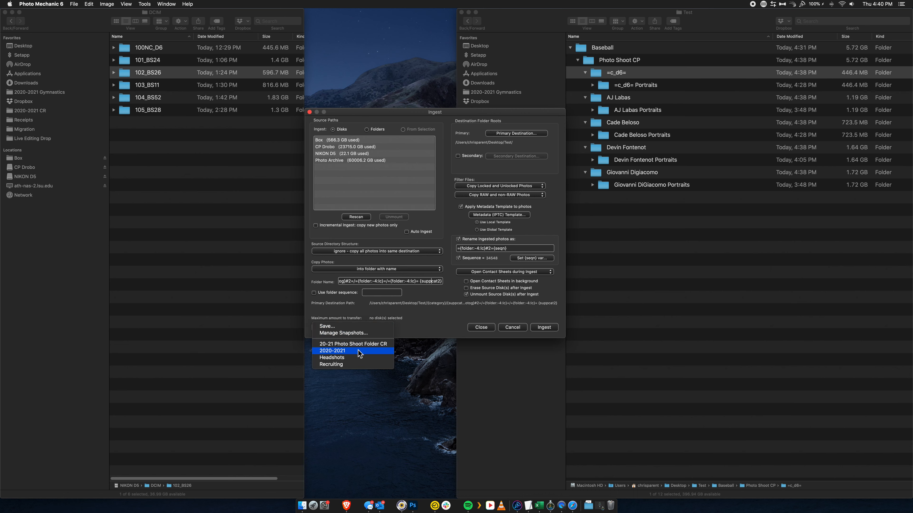
pyautogui.click(444, 295)
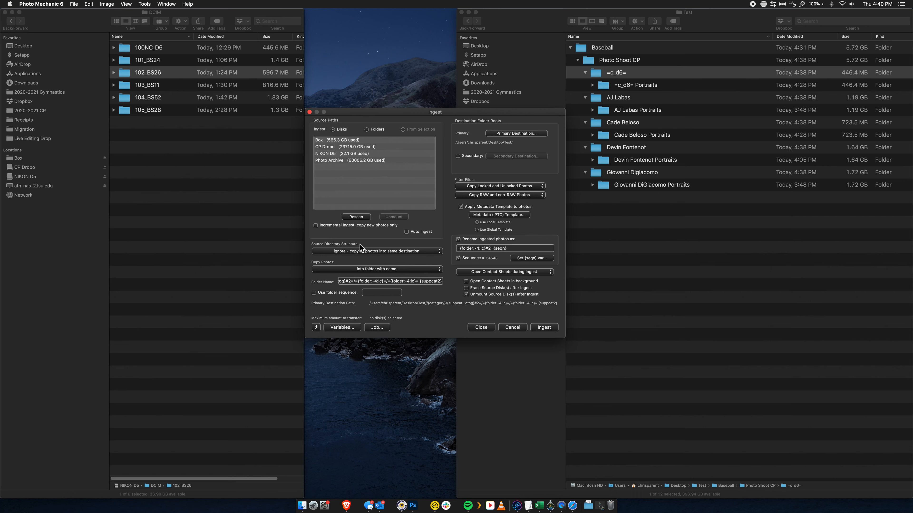
# - Open the Metadata (IPTC) Template and examine the available Category and Supp Cat 2 choices
pyautogui.click(493, 214)
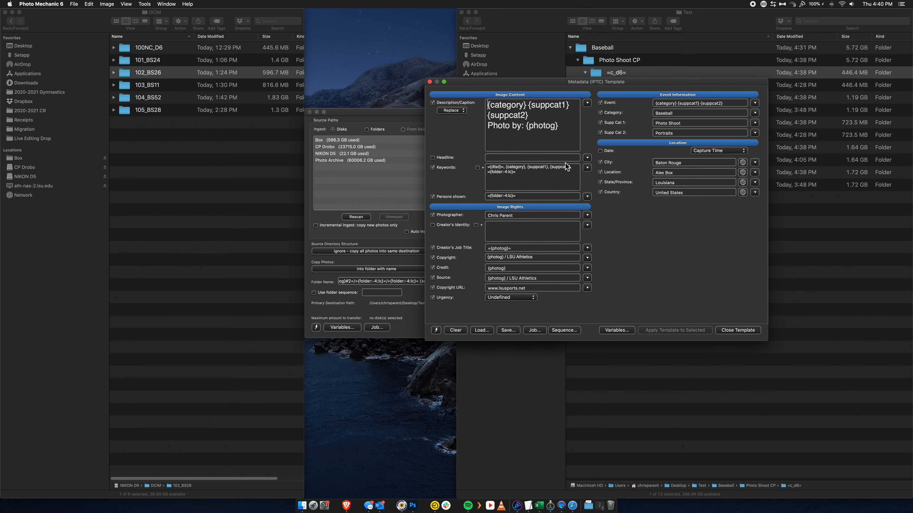
pyautogui.click(754, 113)
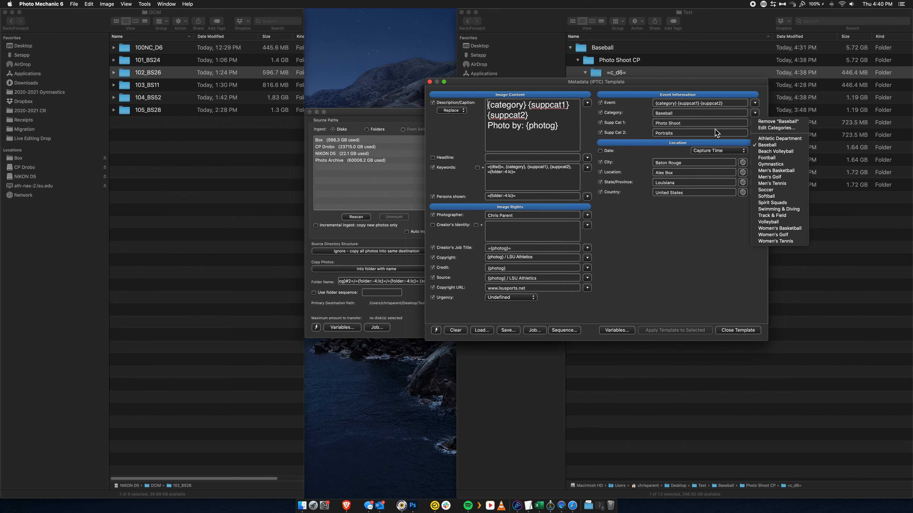
pyautogui.click(708, 116)
pyautogui.moveTo(681, 137); pyautogui.dragTo(653, 134)
pyautogui.click(686, 132)
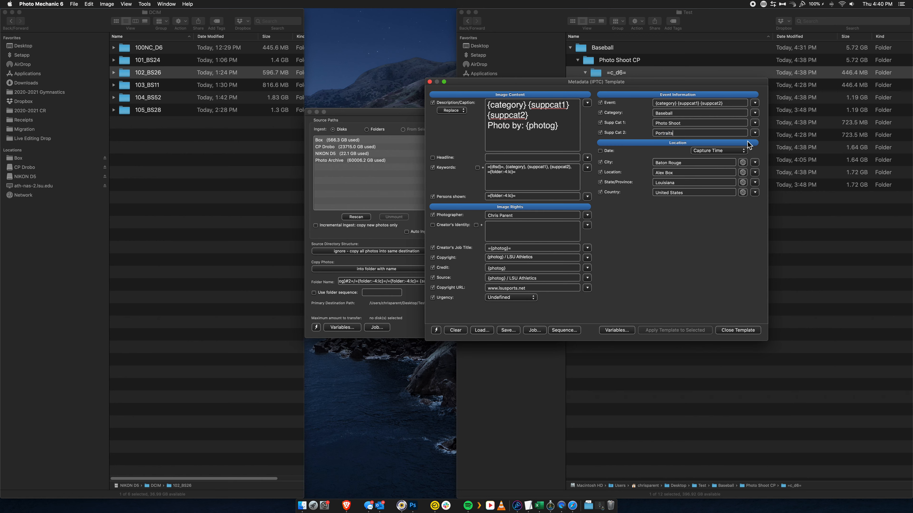
pyautogui.click(754, 134)
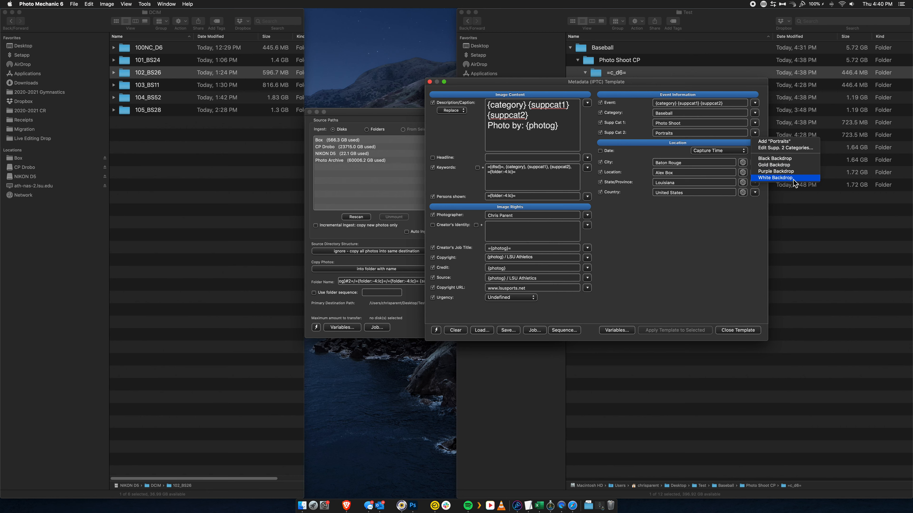
pyautogui.click(742, 142)
pyautogui.click(700, 133)
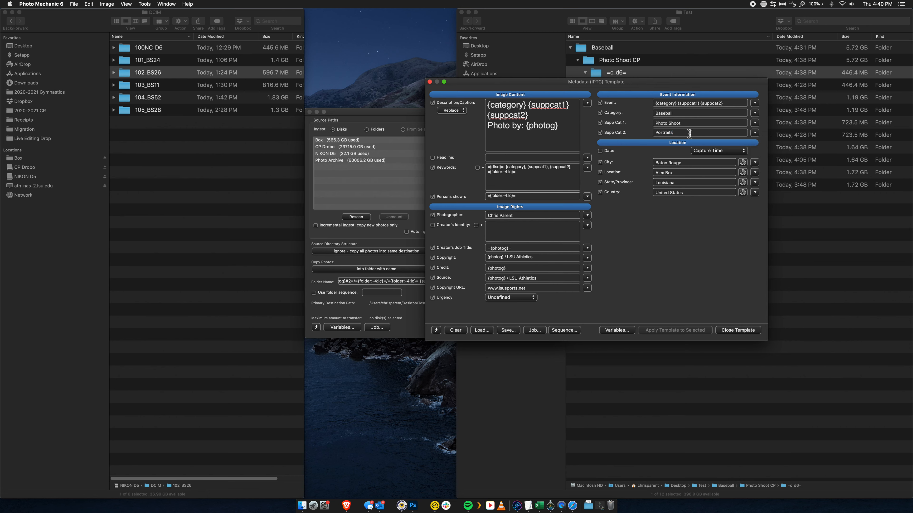
# - Try Tiger Head as a custom Supp Cat 2 value, dismissing the autocomplete suggestion
pyautogui.moveTo(701, 135); pyautogui.dragTo(645, 133)
pyautogui.click(677, 133)
pyautogui.doubleClick(669, 134)
pyautogui.write('Tige')
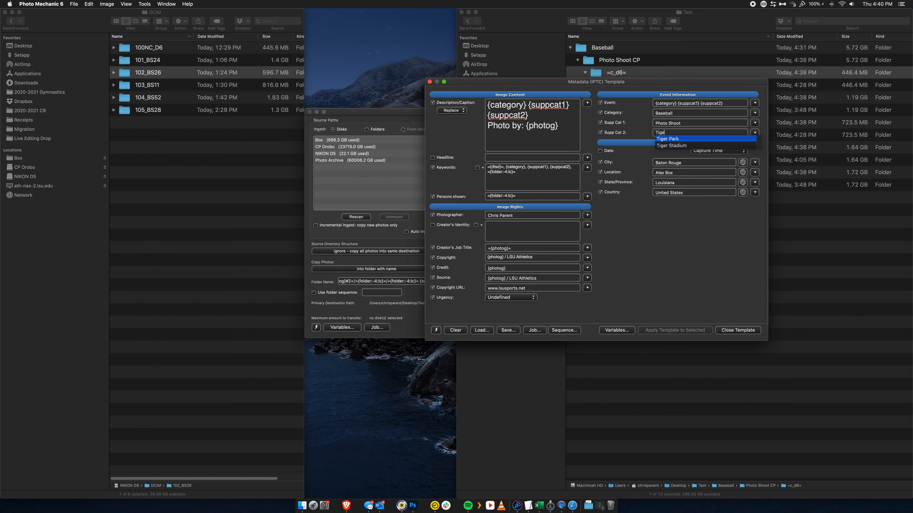
pyautogui.write('r Head')
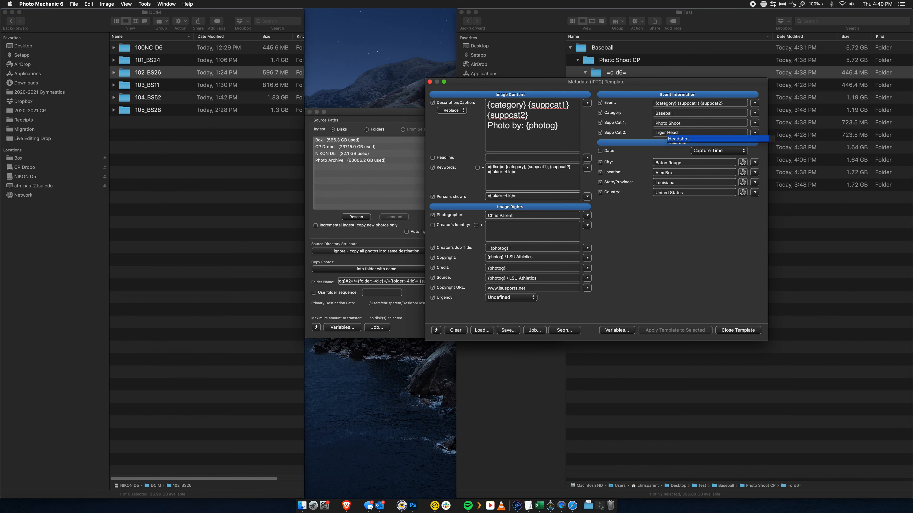
pyautogui.press('Escape')
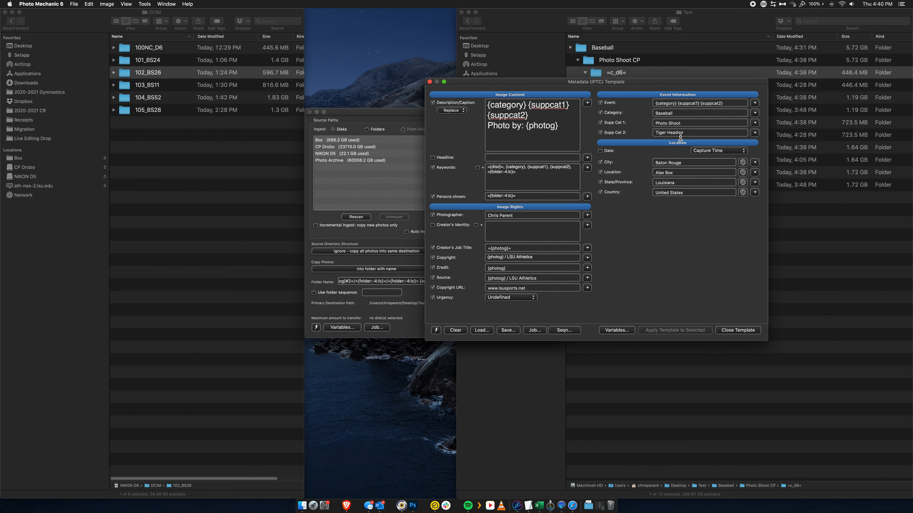
# - Try White B as the Supp Cat 2 text, clear it and close the metadata template
pyautogui.press('super+a')
pyautogui.write('White B')
pyautogui.press('super+a')
pyautogui.press('BackSpace')
pyautogui.moveTo(517, 172); pyautogui.dragTo(487, 174)
pyautogui.click(727, 331)
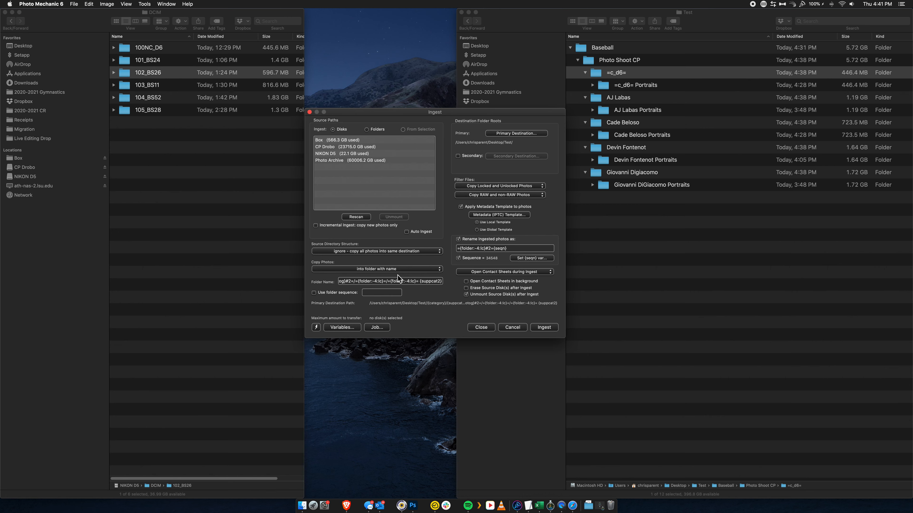
# - Switch to the Test folder in Finder and step through the levels of its Baseball photo shoot folders
pyautogui.click(589, 311)
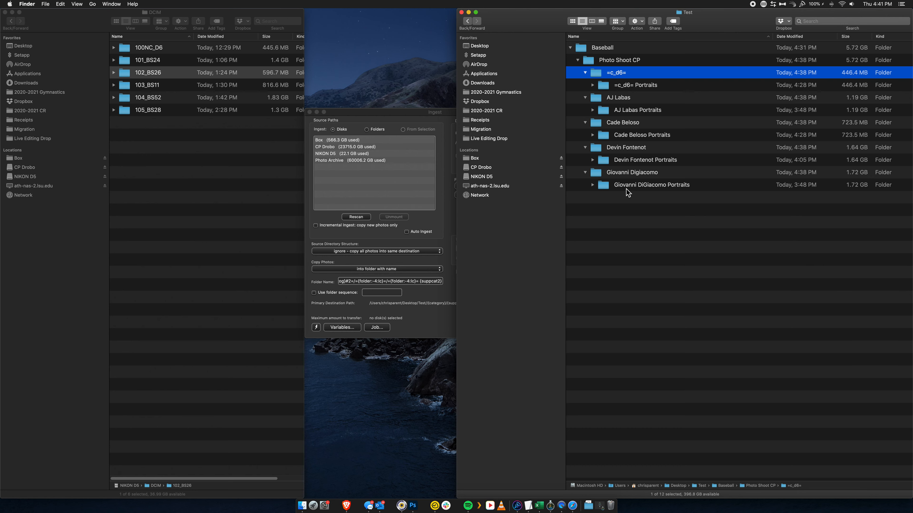
pyautogui.press('Up')
pyautogui.press('Up')
pyautogui.press('Down')
pyautogui.press('Down')
pyautogui.press('Down')
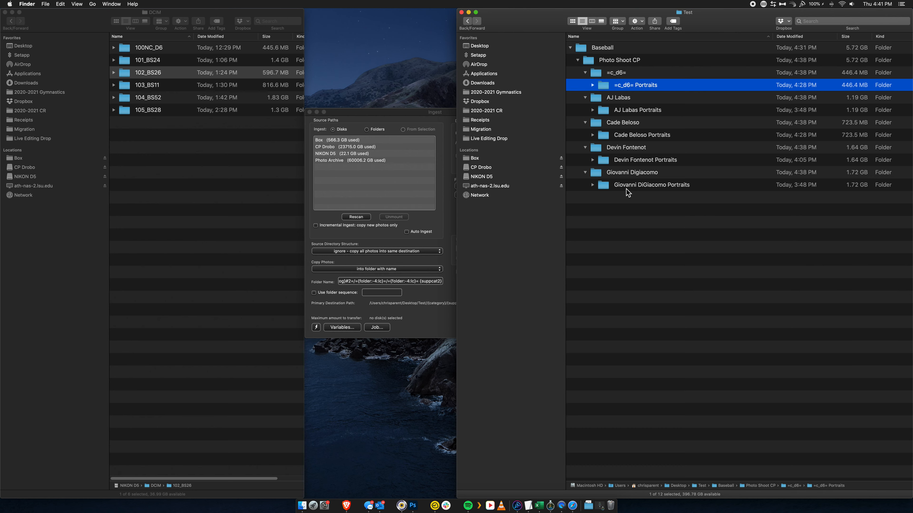
# - Return to the Ingest window and examine each part of the Folder Name variable string, from category through suppcat2
pyautogui.click(399, 329)
pyautogui.moveTo(385, 282); pyautogui.dragTo(306, 288)
pyautogui.click(351, 282)
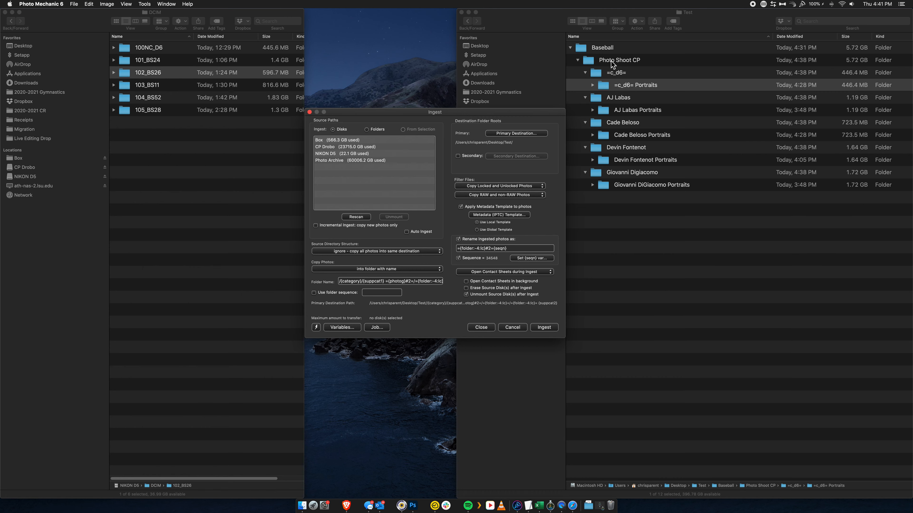
pyautogui.moveTo(386, 282); pyautogui.dragTo(501, 289)
pyautogui.click(357, 282)
pyautogui.moveTo(356, 282); pyautogui.dragTo(388, 284)
pyautogui.click(355, 283)
pyautogui.moveTo(355, 282); pyautogui.dragTo(387, 282)
pyautogui.moveTo(388, 284); pyautogui.dragTo(493, 283)
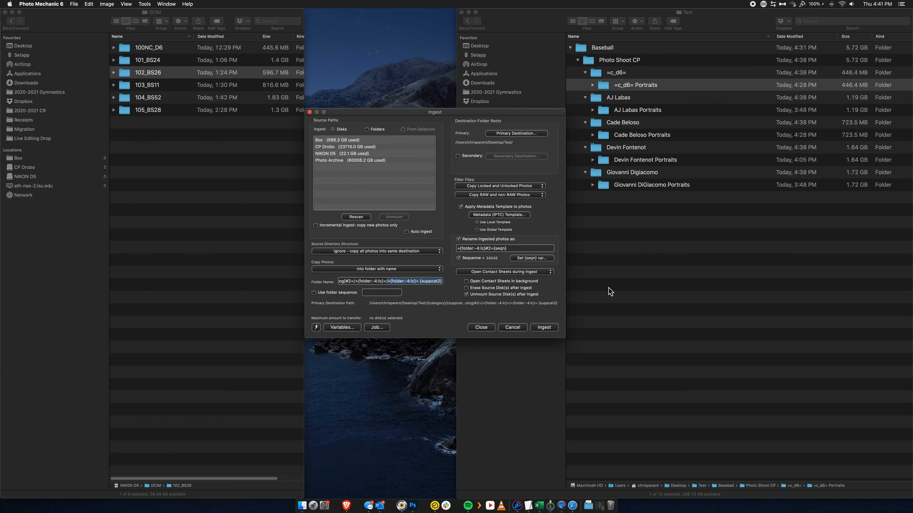
# - Set Supp Cat 2 in the metadata template to White Backdrop, then reopen the template to check it
pyautogui.click(507, 215)
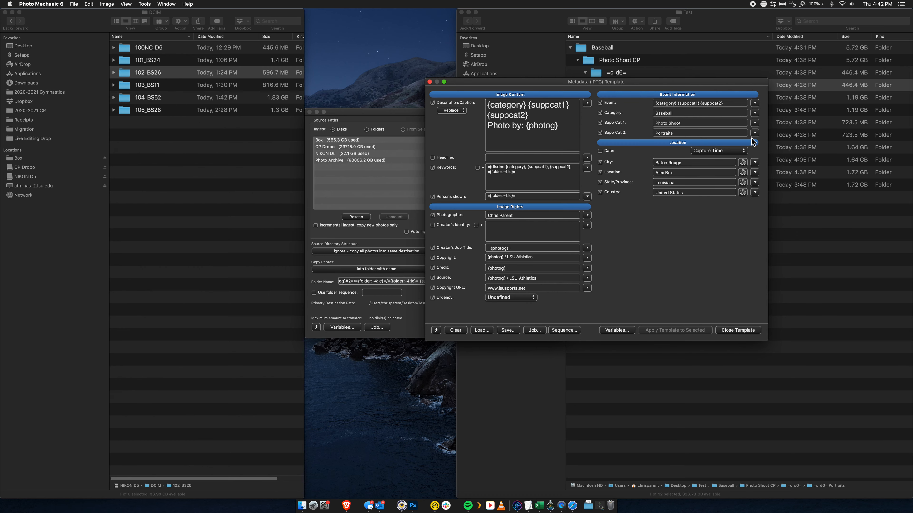
pyautogui.click(754, 134)
pyautogui.click(775, 179)
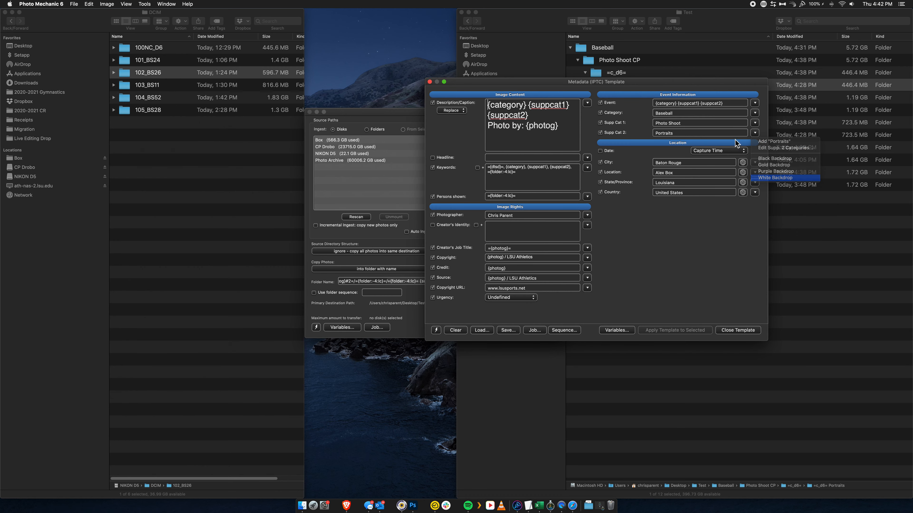
pyautogui.click(727, 330)
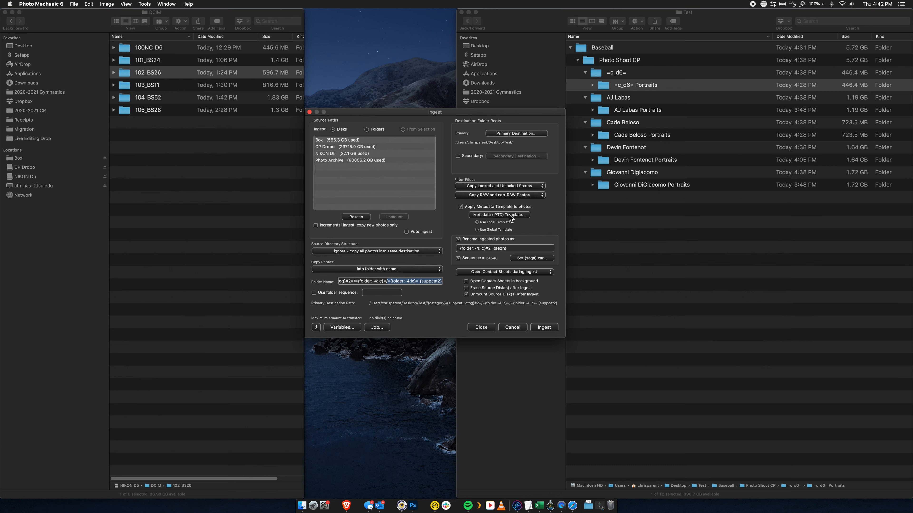
pyautogui.click(512, 217)
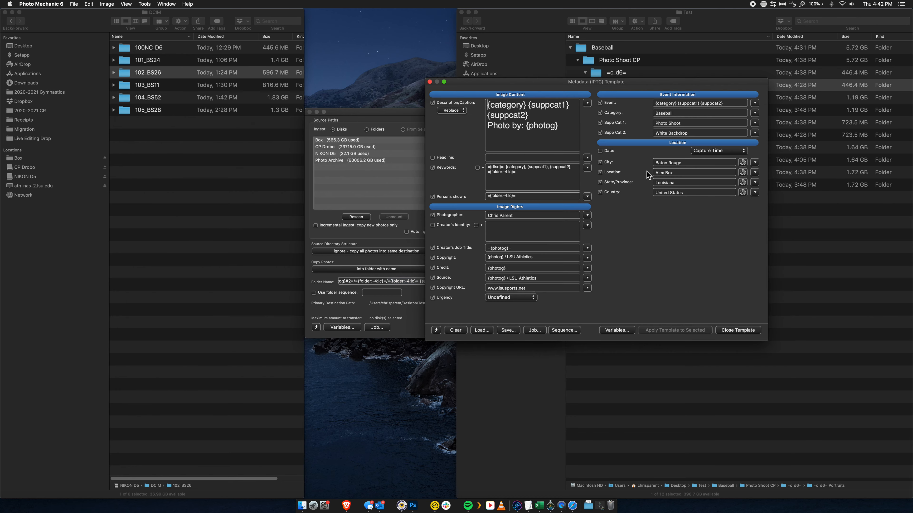
pyautogui.click(738, 330)
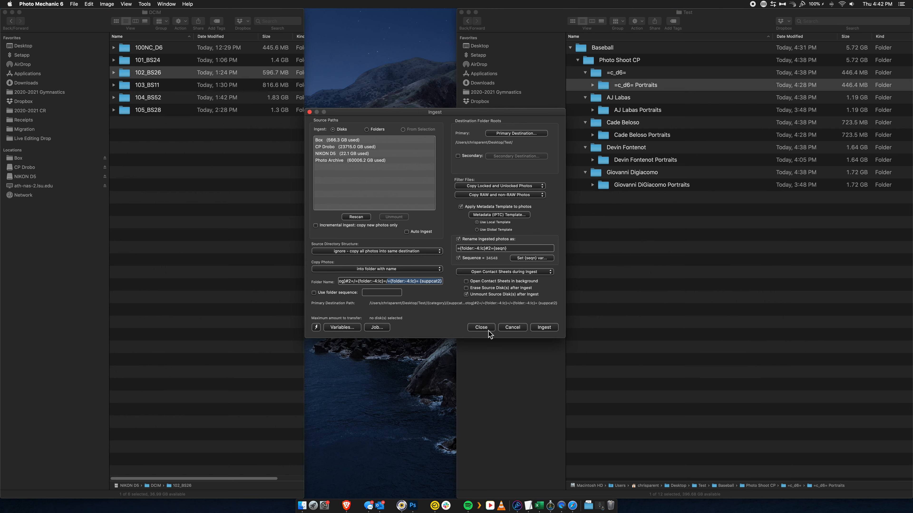
# - Close the Ingest window and open the Photo Shoot CP folder and its subfolders in the current Photo Mechanic contact sheet
pyautogui.click(481, 327)
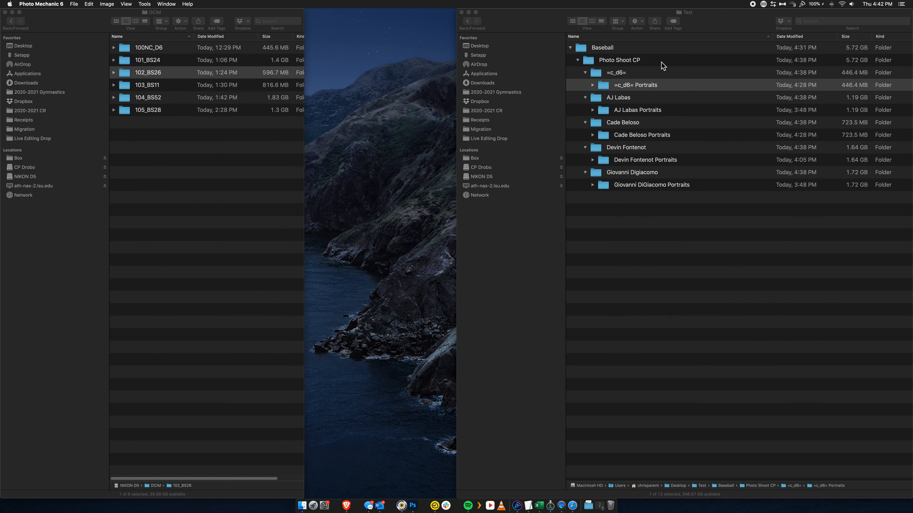
pyautogui.click(616, 62)
pyautogui.click(619, 61)
pyautogui.moveTo(622, 62); pyautogui.dragTo(401, 505)
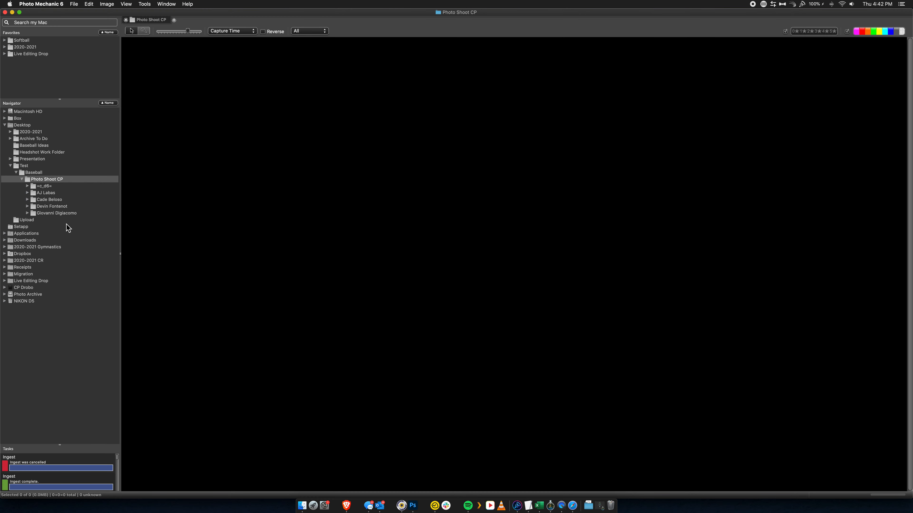
pyautogui.rightClick(33, 180)
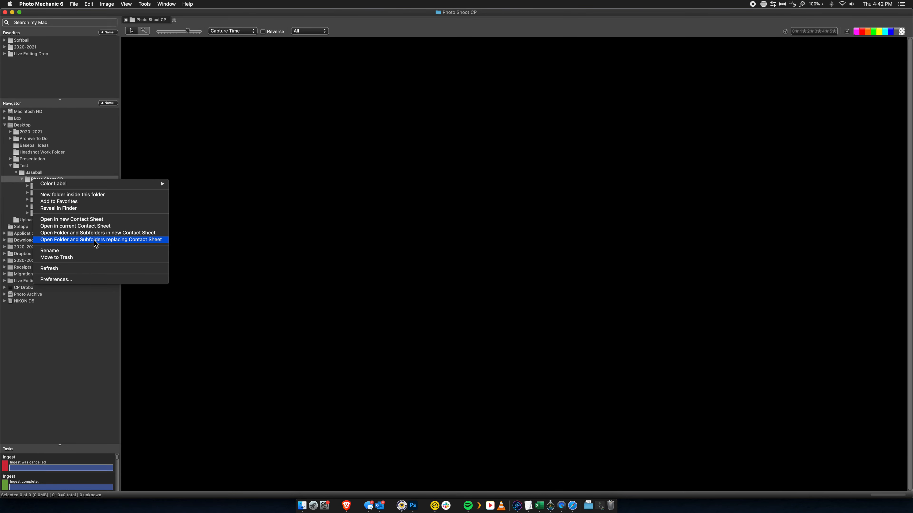
pyautogui.click(112, 240)
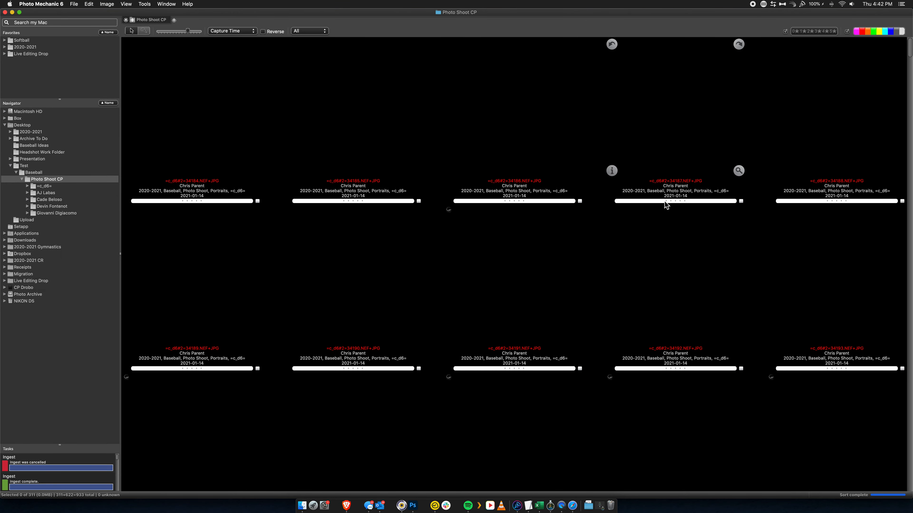
# - Look through the Photo Shoot CP thumbnails, checking the file names and metadata beneath the images
pyautogui.scroll(10, 664, 202)
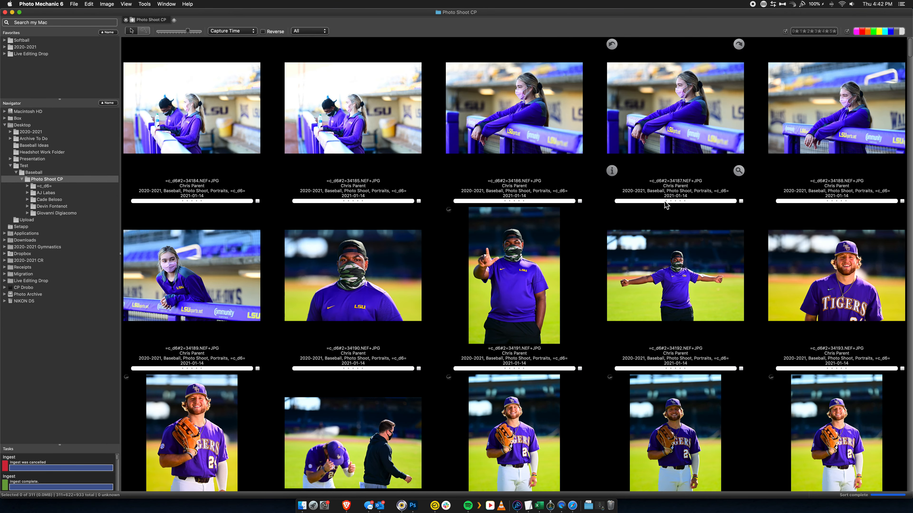
pyautogui.scroll(-3, 536, 231)
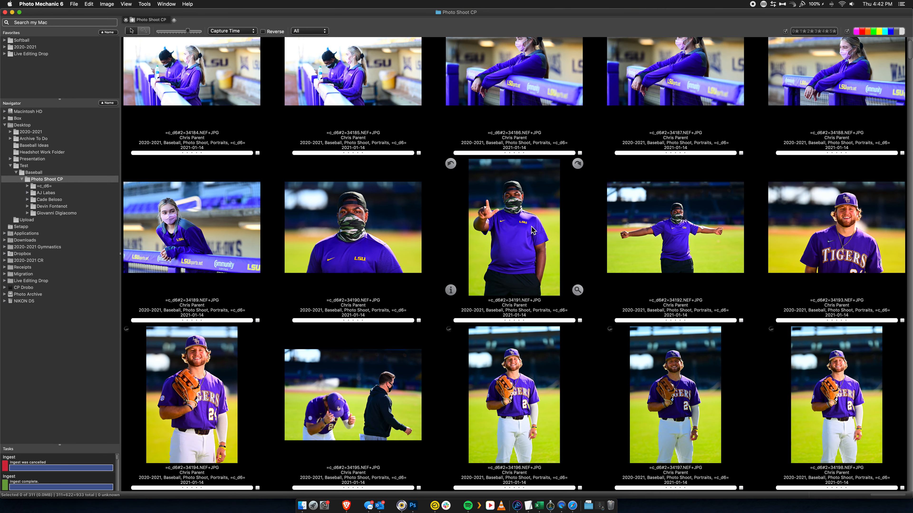
pyautogui.scroll(3, 484, 160)
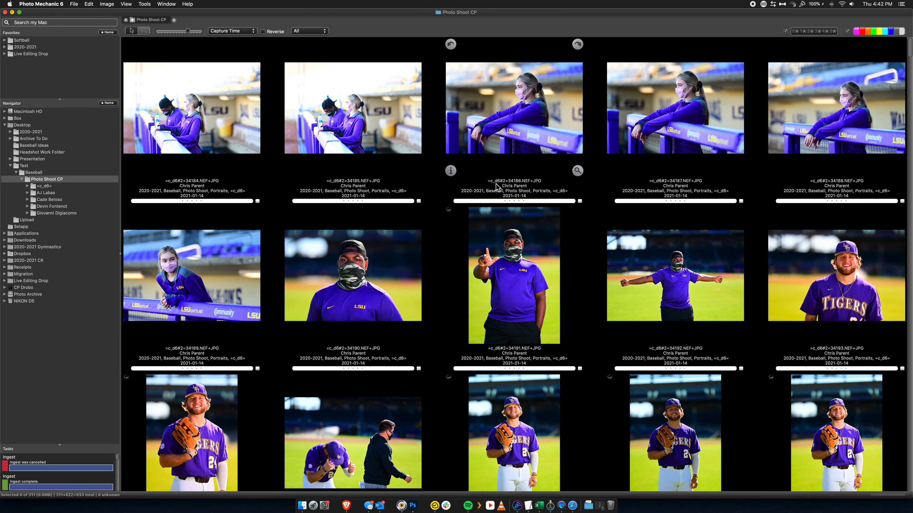
pyautogui.click(508, 141)
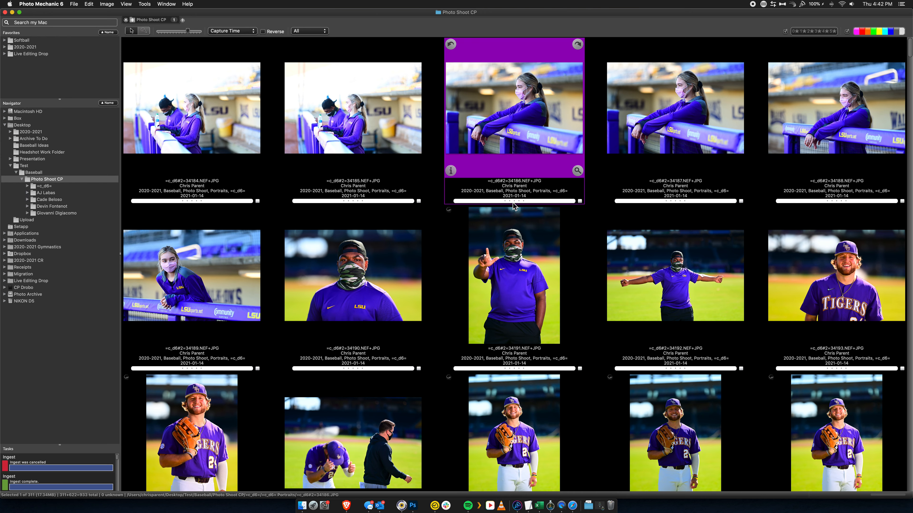
pyautogui.scroll(-2, 505, 184)
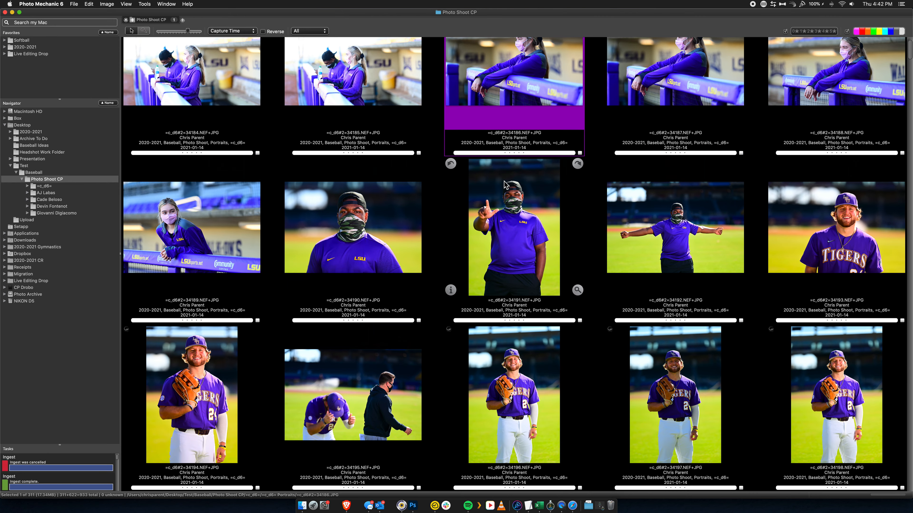
pyautogui.scroll(-15, 505, 185)
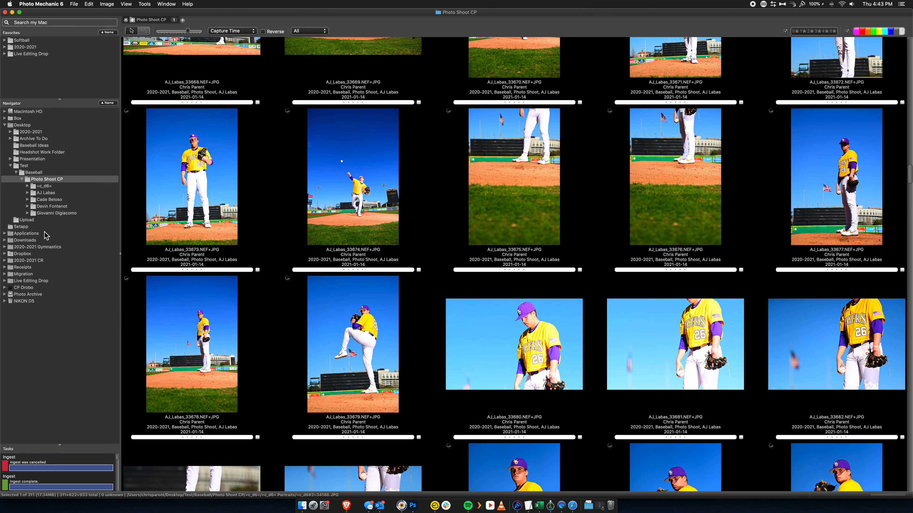
# - Expand the four player-named folders under Photo Shoot CP in the Navigator to view their Portraits subfolders
pyautogui.click(27, 192)
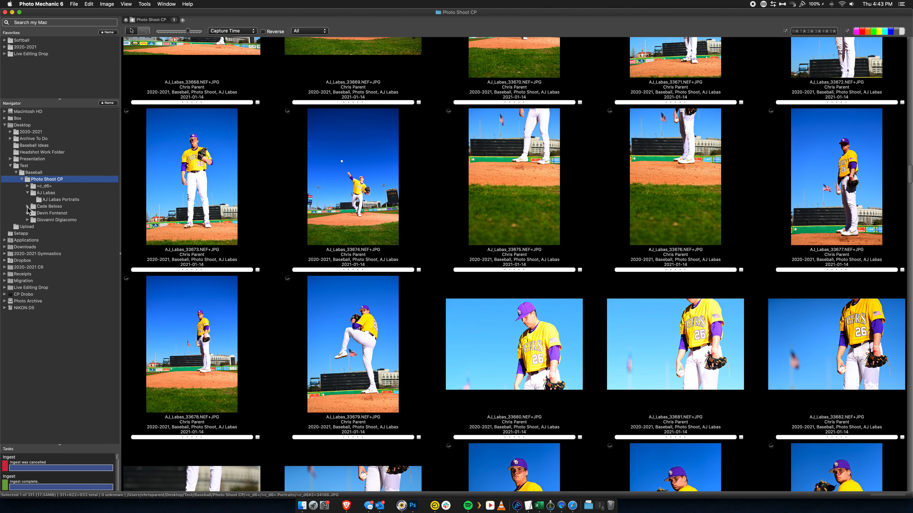
pyautogui.click(27, 207)
pyautogui.click(27, 220)
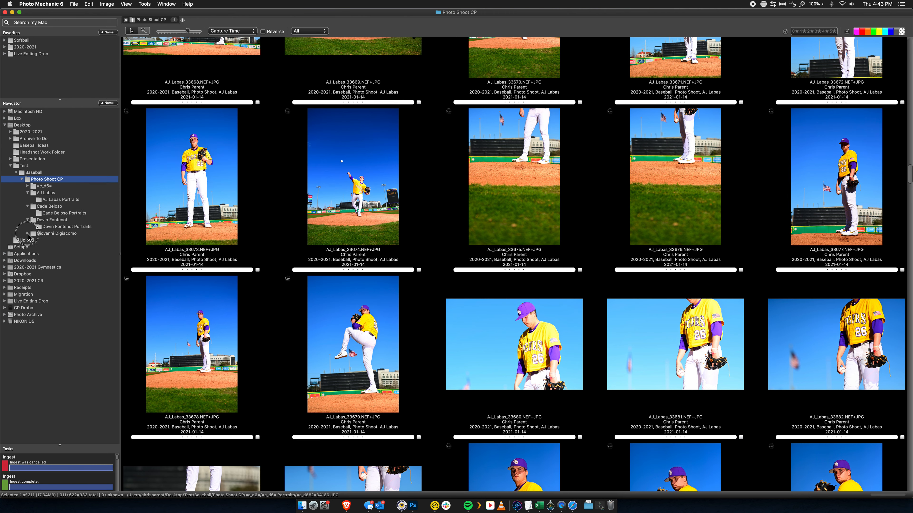
pyautogui.click(28, 233)
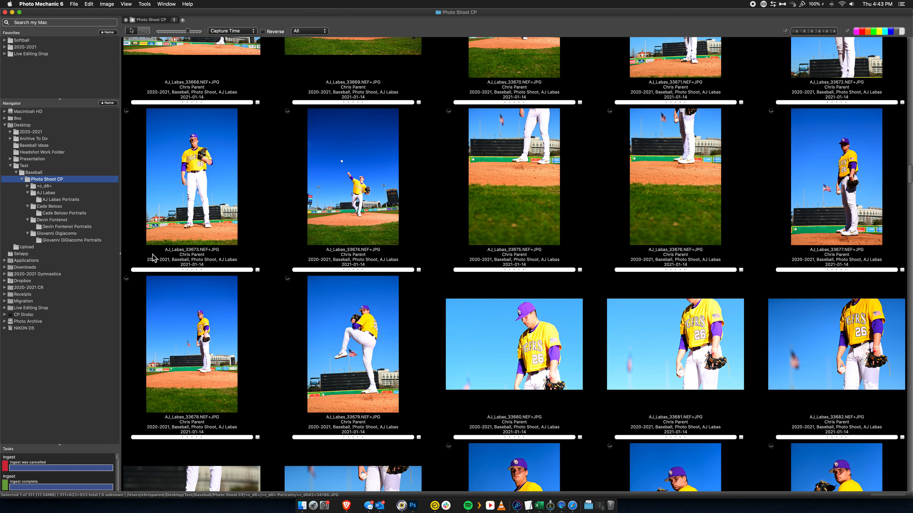